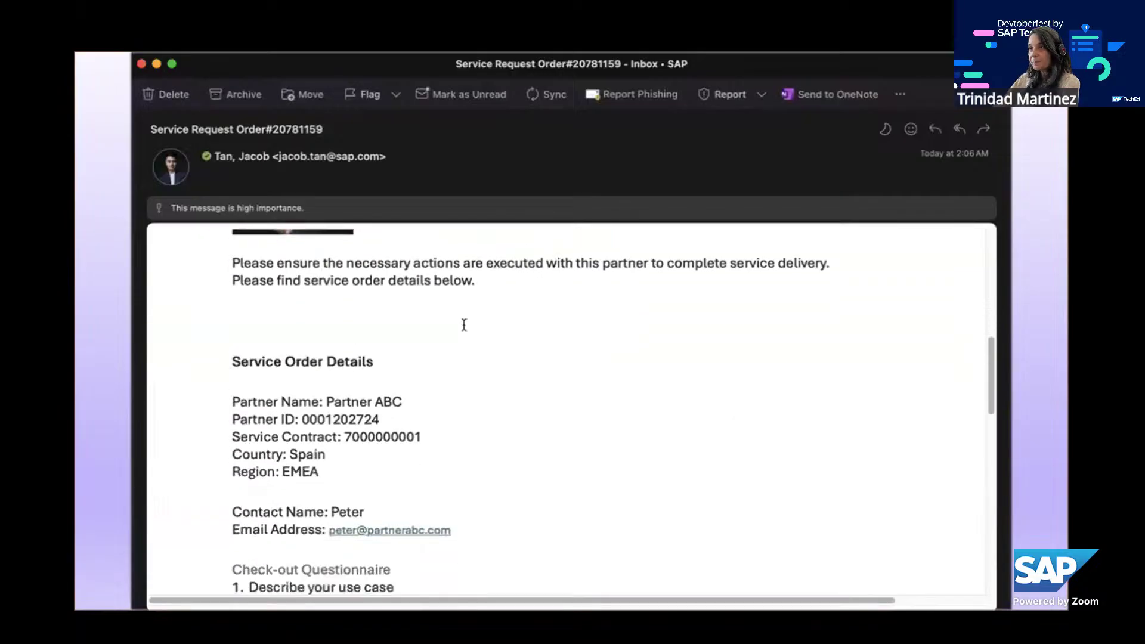
Step: Copy the service order details and check-out questionnaire from the email into the advisory request message in Joule, and send it
drag(230, 251, 487, 503)
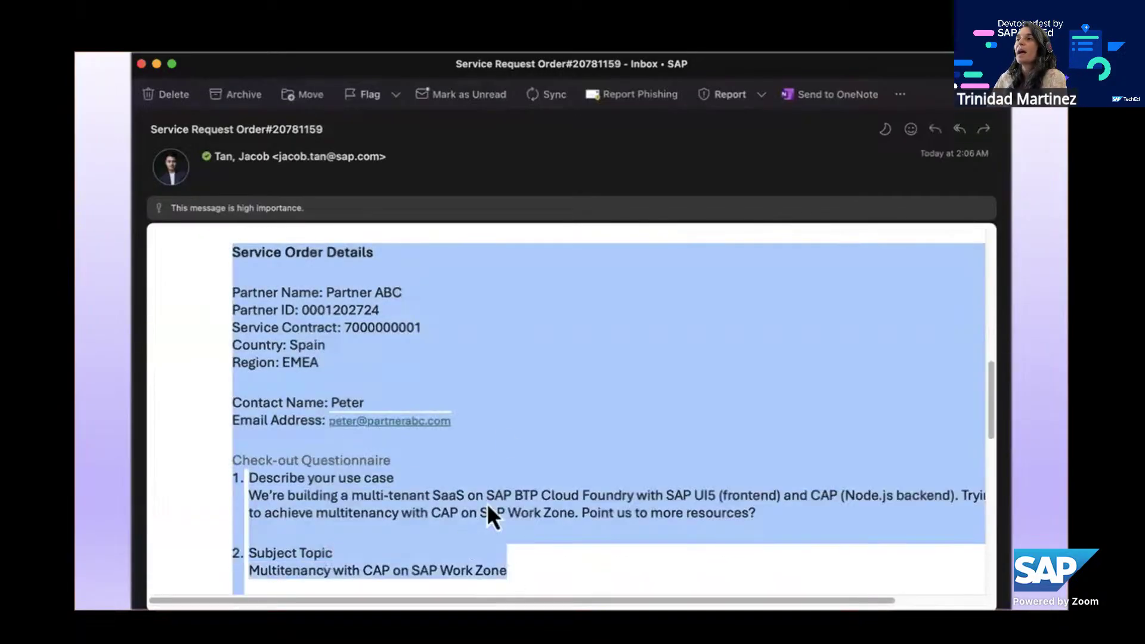
right_click(487, 503)
click(545, 487)
key(super+Tab)
right_click(378, 571)
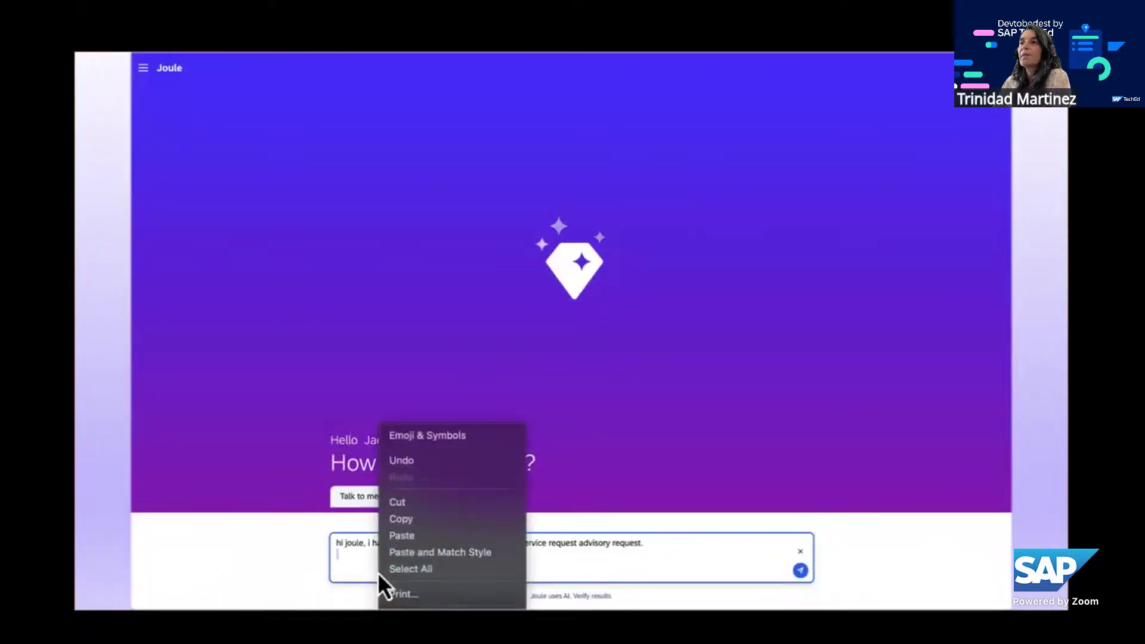
click(418, 540)
click(805, 573)
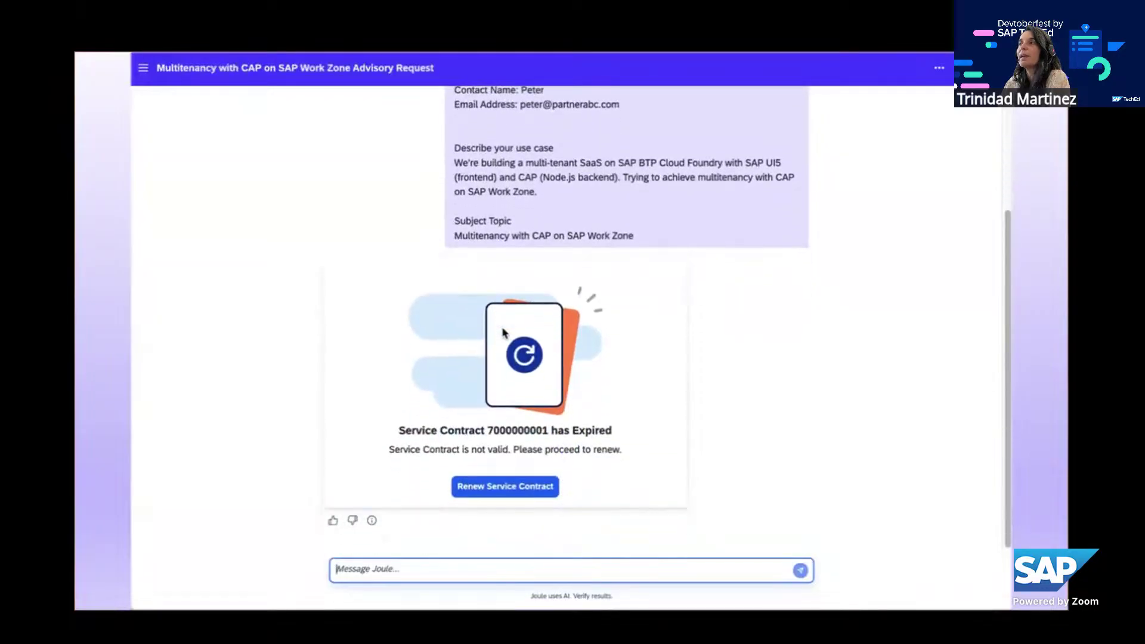
Step: Renew the expired service contract with description "Active Contract: Advisory Request", contract end 12/31/2025 and status In Process, and save it
click(500, 484)
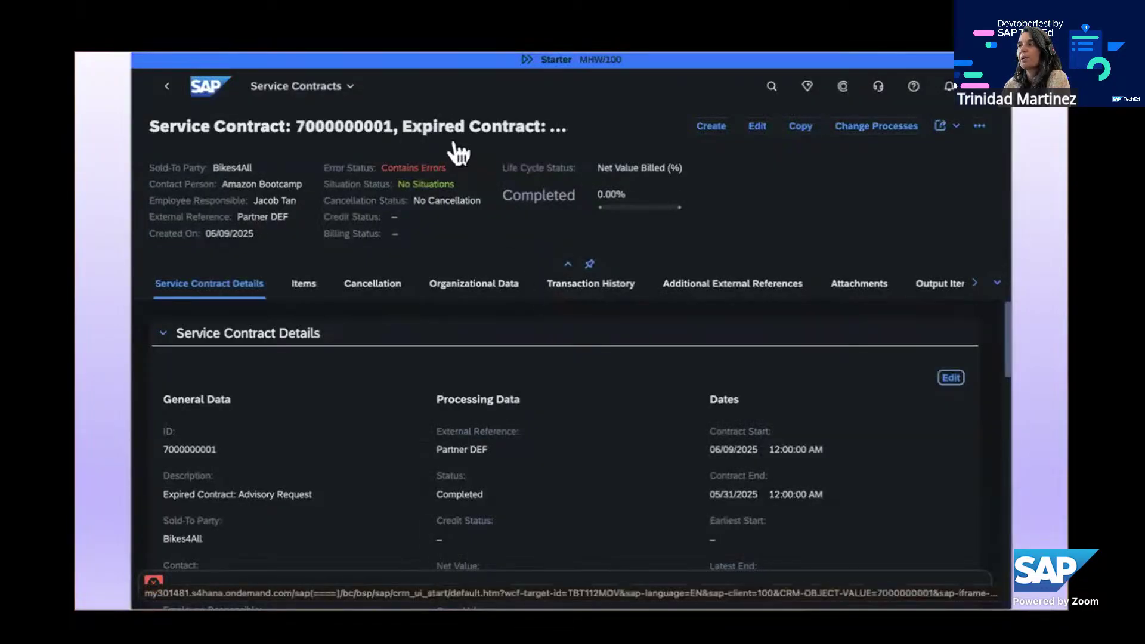
double_click(441, 126)
click(757, 126)
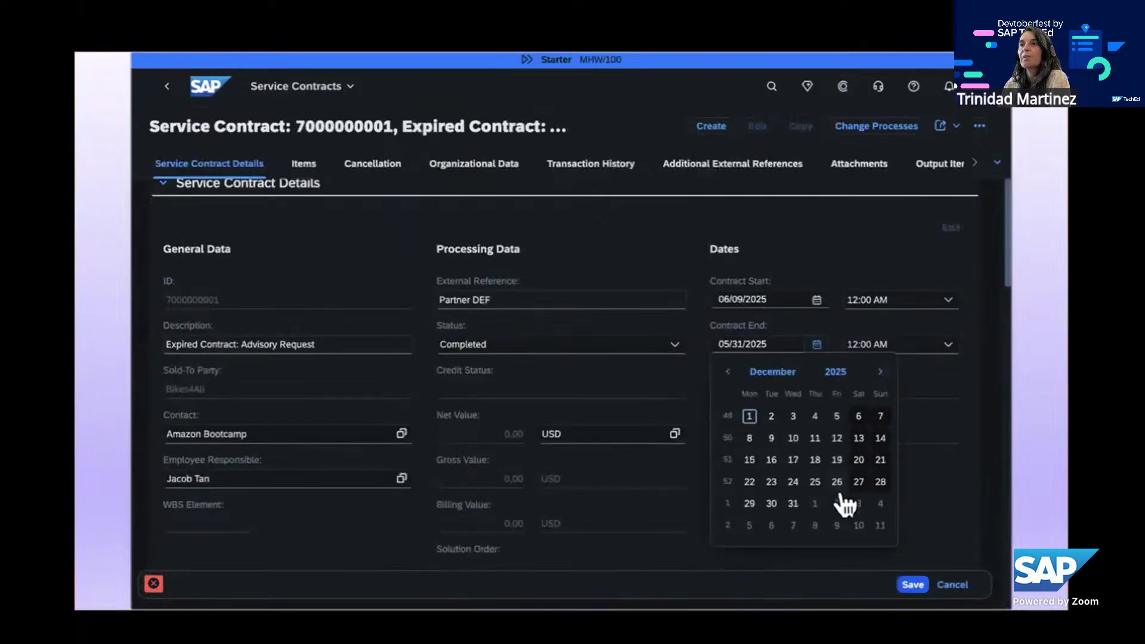
click(792, 504)
click(560, 344)
click(556, 369)
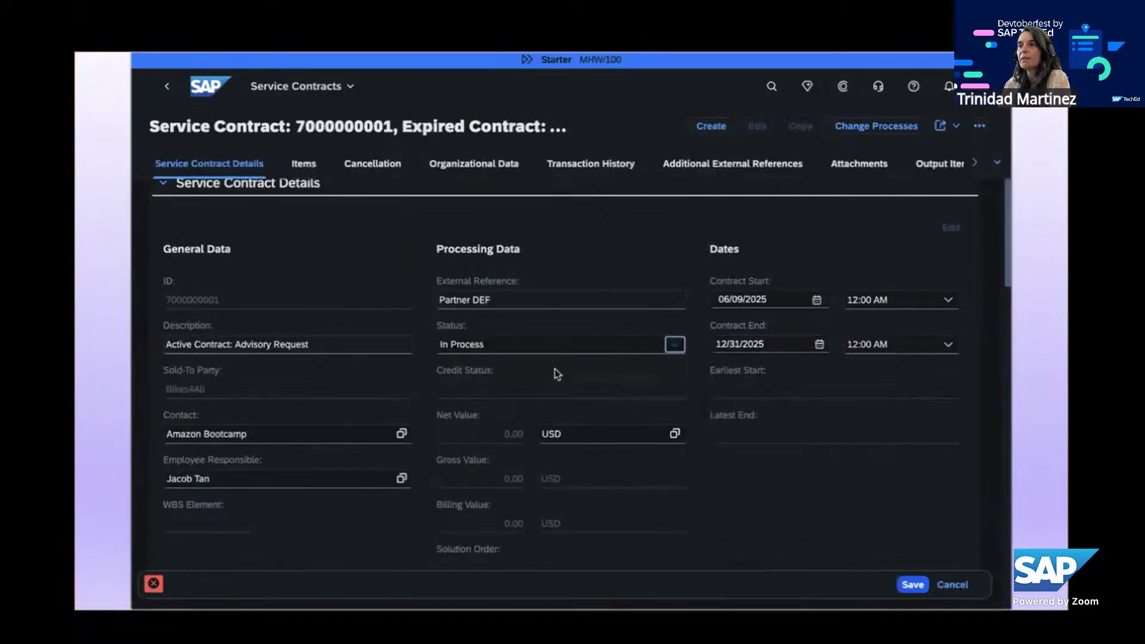
click(918, 587)
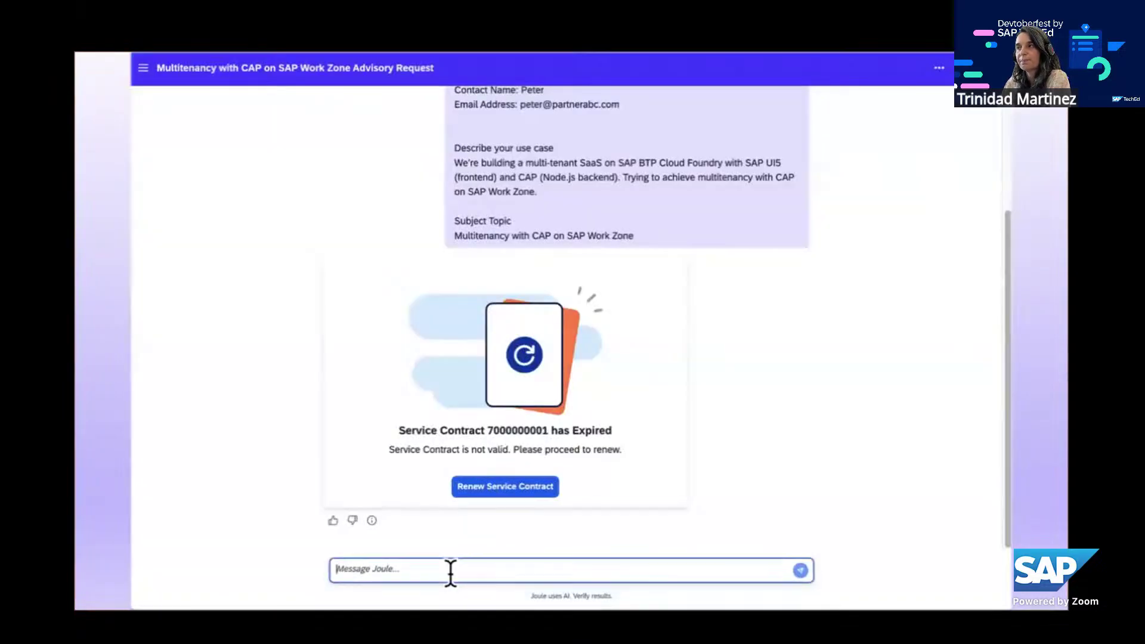
Step: Switch back to Joule and ask "can you recheck if the service contract is valid?"
click(447, 569)
text(can you recheck if the service contract is valid?)
key(Return)
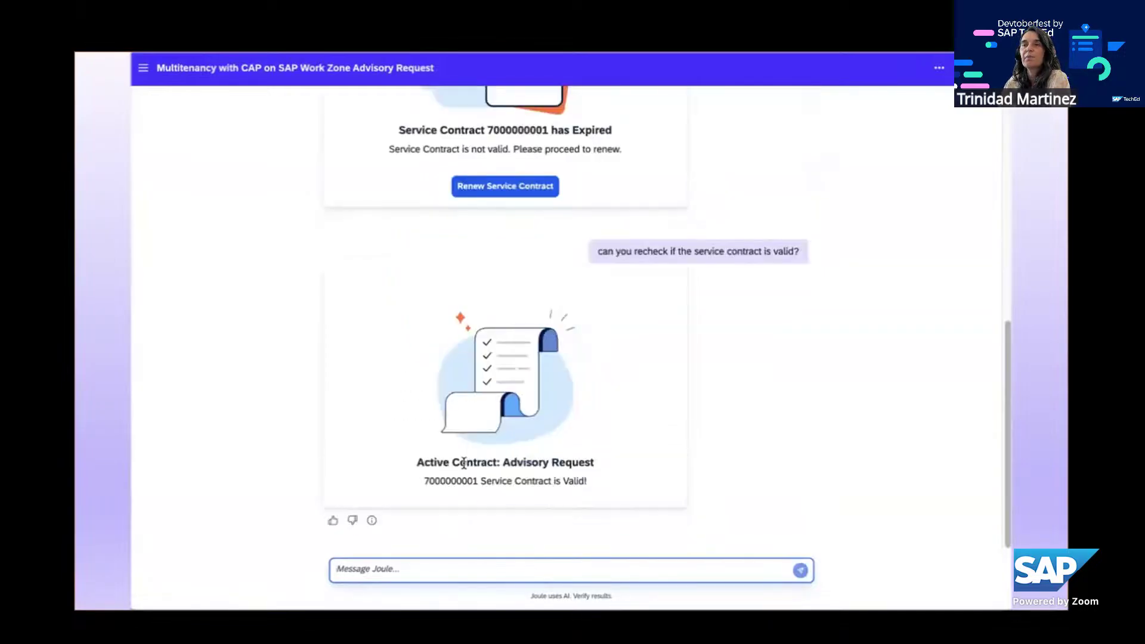
Step: Ask Joule "now, can you pull out top 5 similar projects?" and browse the returned projects
click(434, 571)
text(now, can you pull out top 5 similar projects?)
key(Return)
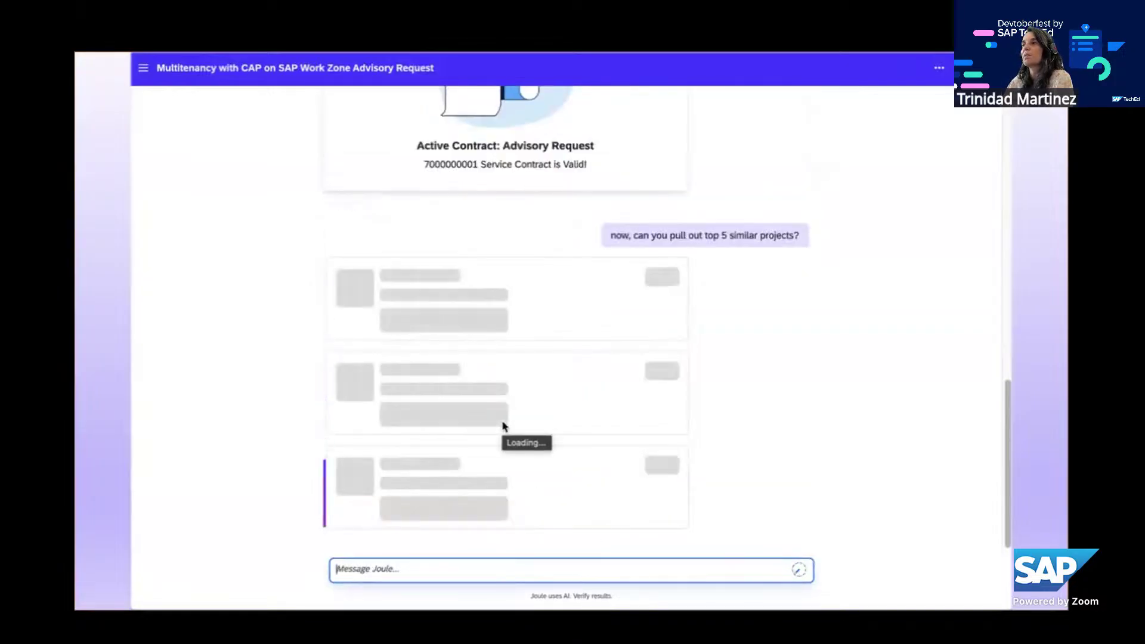
scroll(503, 425, down, 8)
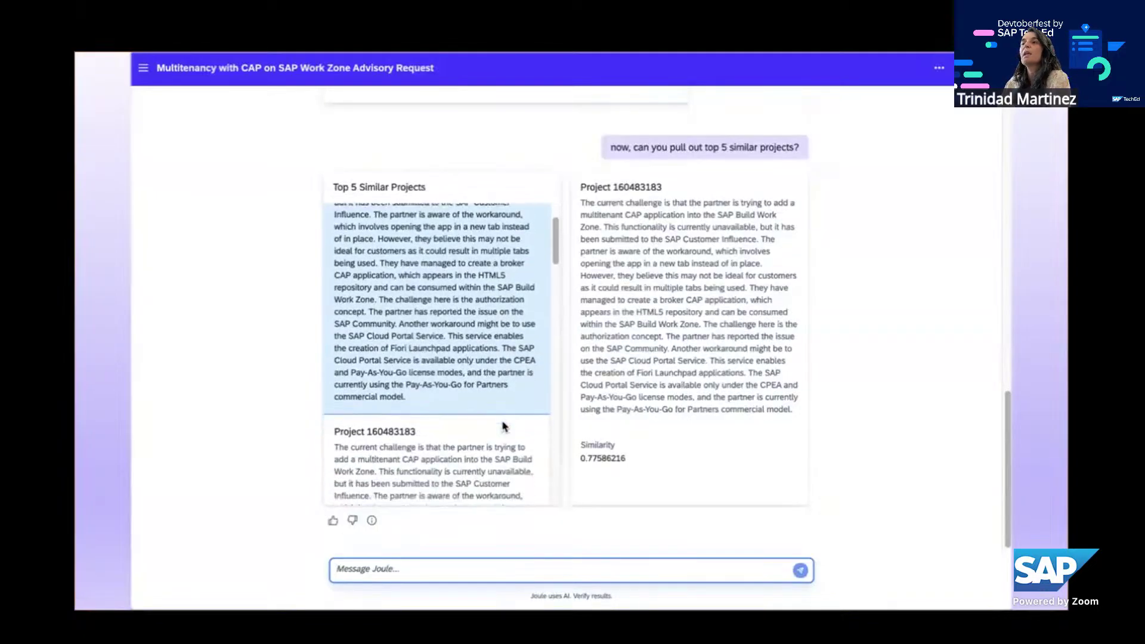
scroll(499, 414, up, 6)
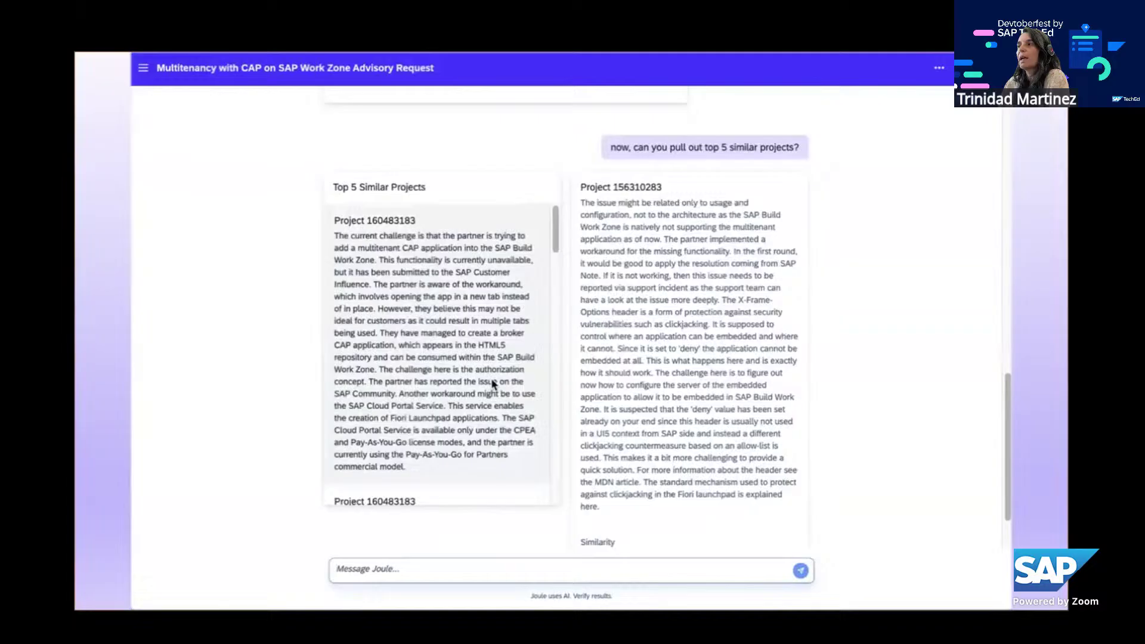
Step: Select the first similar project and send "can you get me more infor about this project?" followed by its copied project number
click(421, 253)
click(477, 569)
text(can you get me more infor about this project?)
double_click(637, 187)
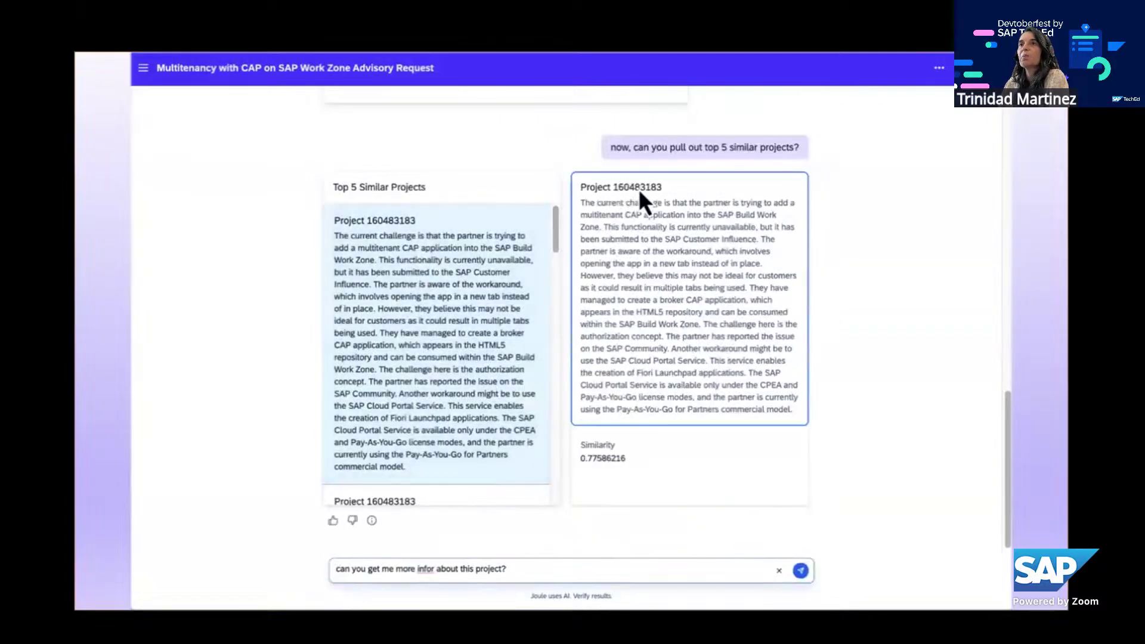
right_click(638, 189)
click(671, 223)
click(542, 575)
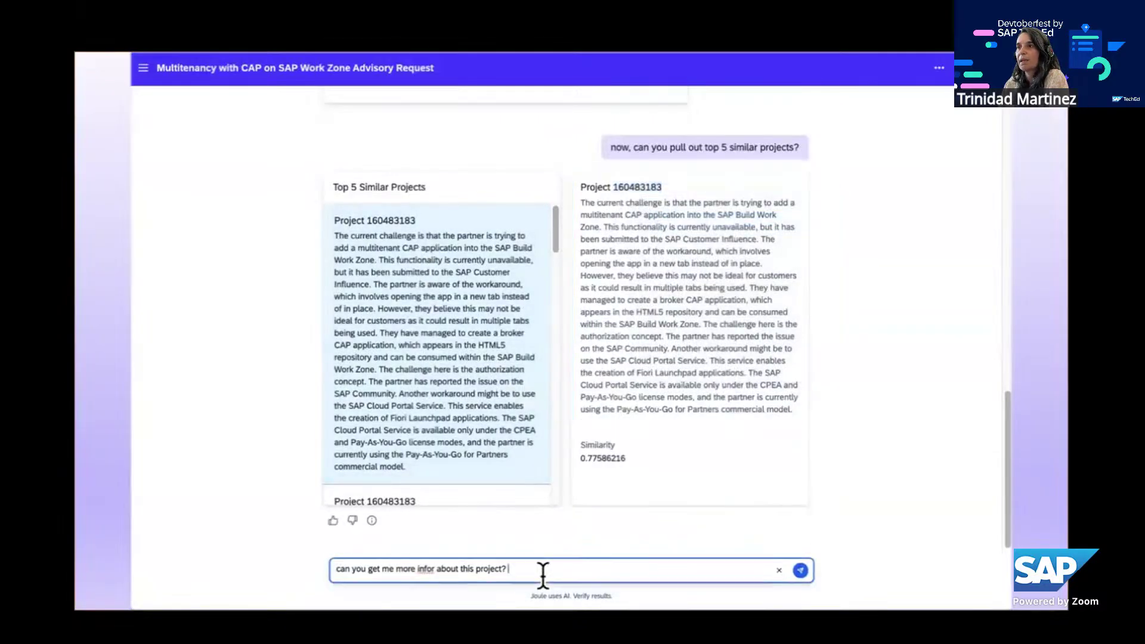
right_click(546, 574)
click(579, 536)
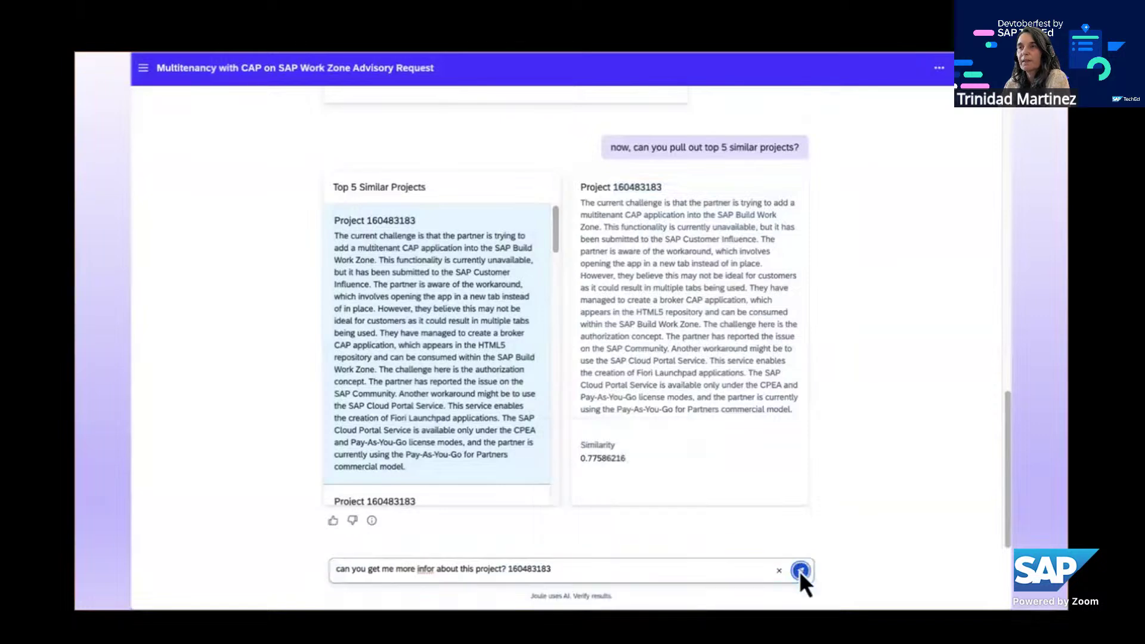
click(799, 569)
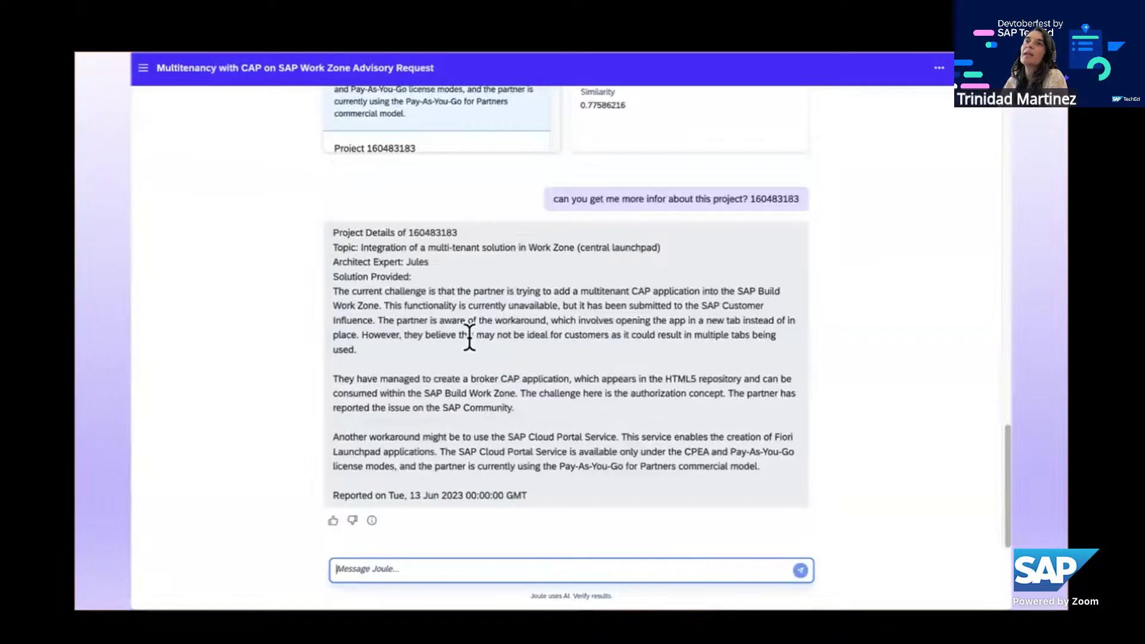
Step: Review the project's provided solution and send "very relevant information. i am hoping on a call with the requestor right now. can you pull out related sap documents?"
triple_click(382, 269)
click(380, 275)
triple_click(381, 276)
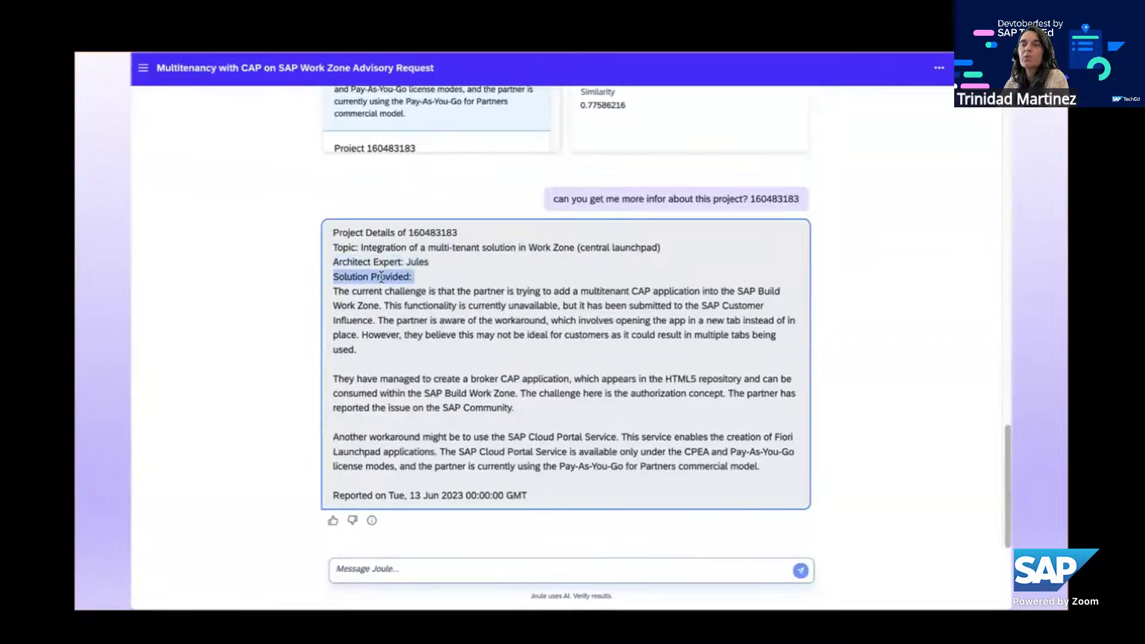
click(477, 357)
click(413, 568)
text(ver)
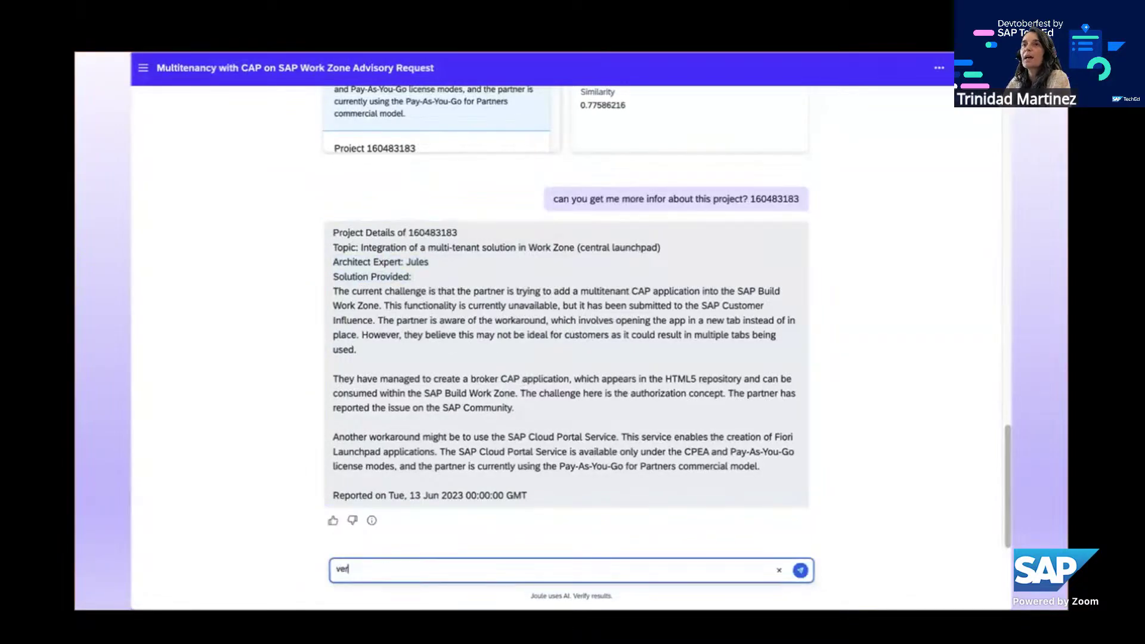
text(y relevant information. I am hoping on a call with the requestor right now. can you pull out related sap documents?)
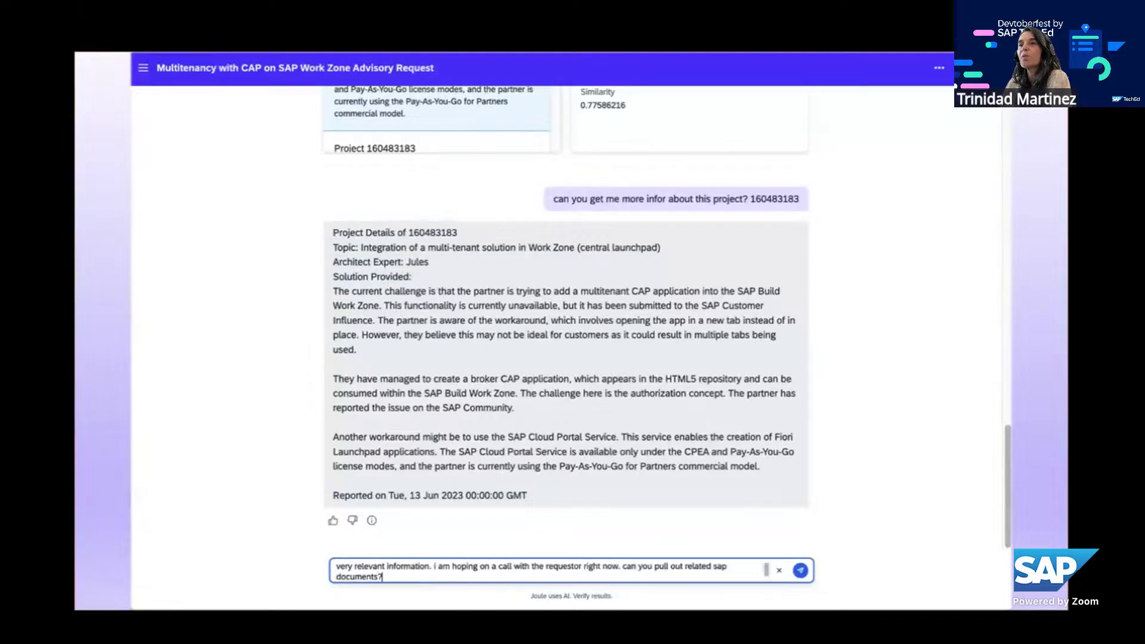
key(Return)
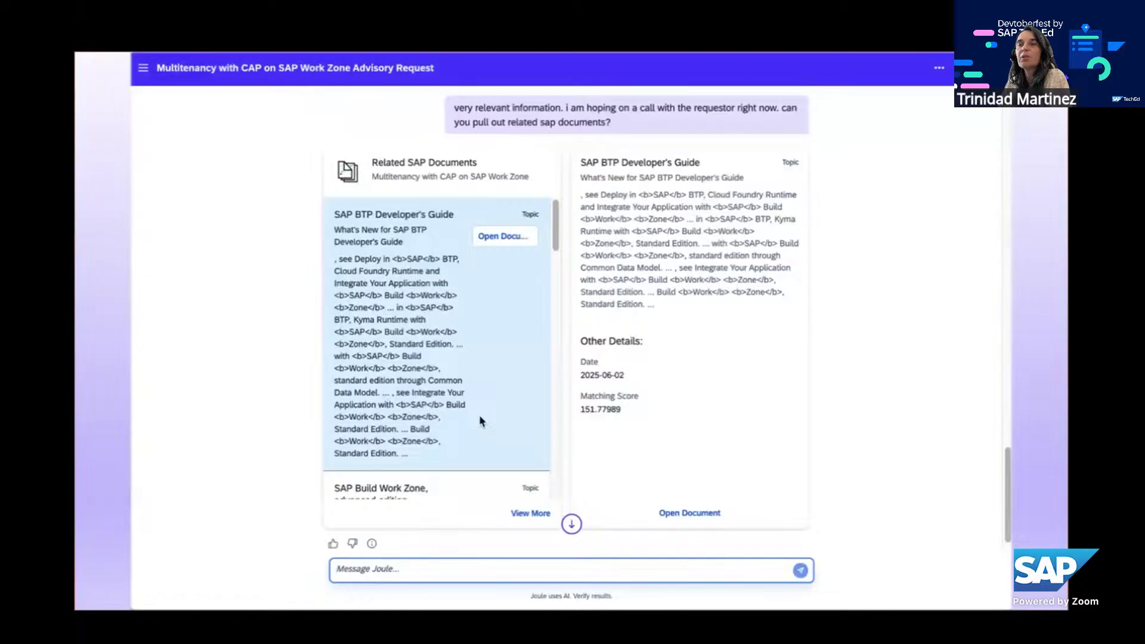
Step: Open the related document "Developing HTML5 Business Solutions as Content Providers" and examine its multitenant consumption method
scroll(478, 413, down, 2)
scroll(475, 435, down, 7)
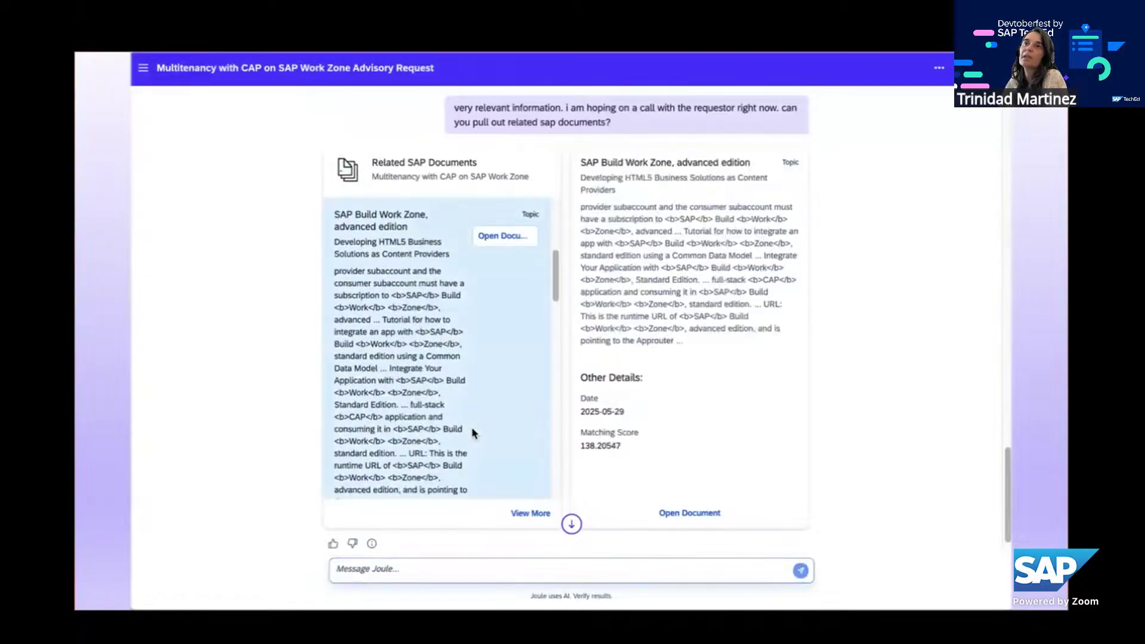
triple_click(663, 177)
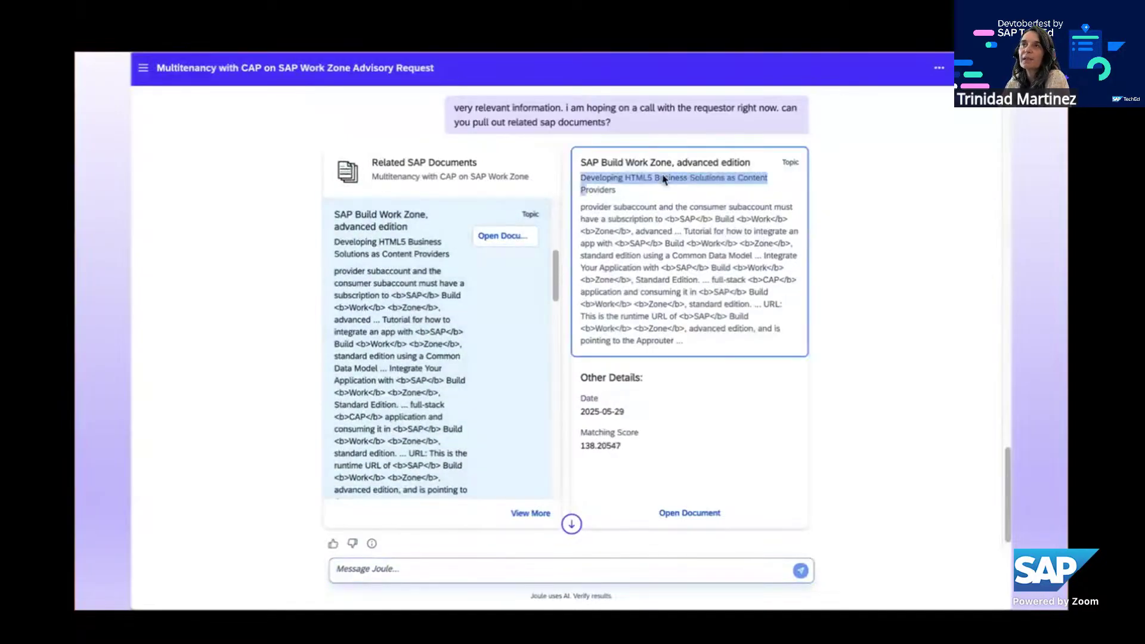
click(701, 514)
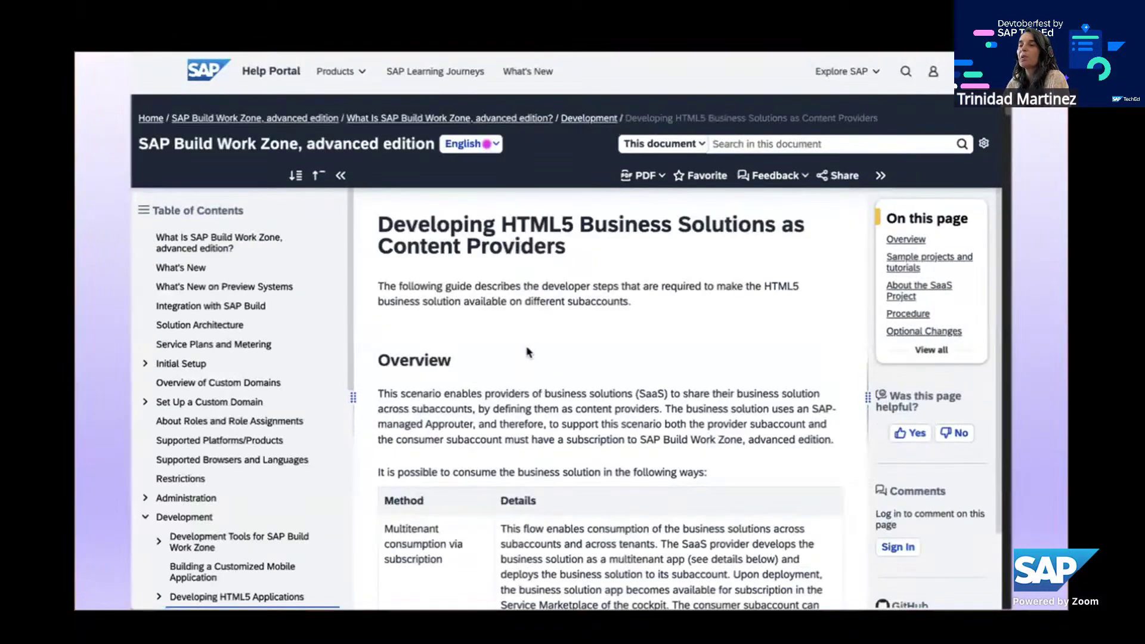
scroll(527, 353, down, 4)
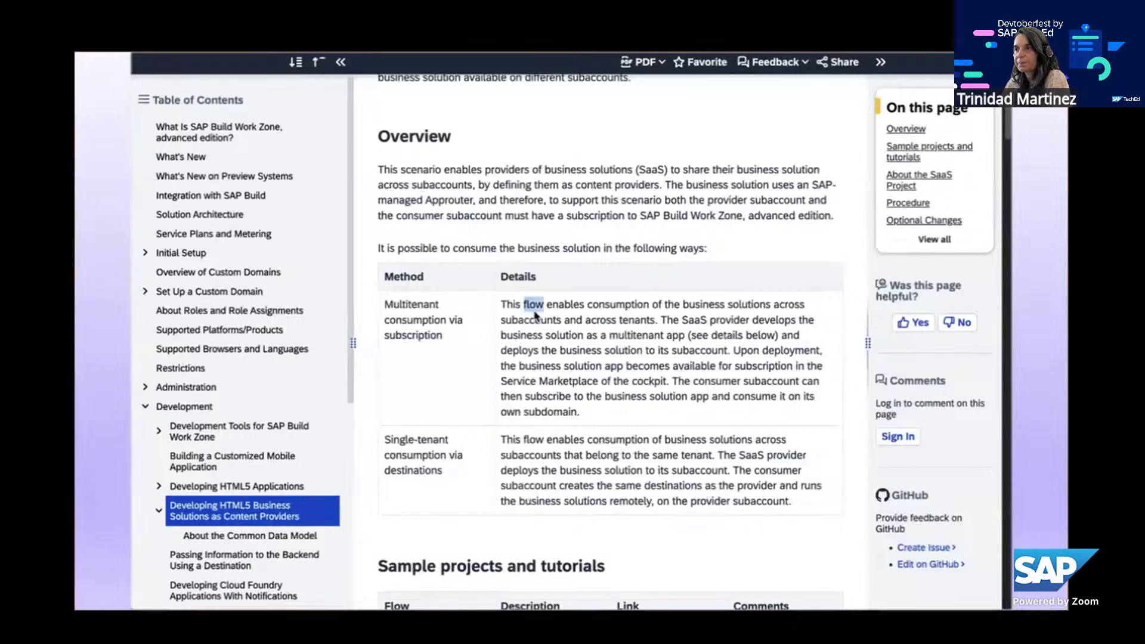
triple_click(536, 317)
Step: Return to Joule and send "please go ahead and create a service call for this request."
key(alt+Tab)
click(498, 568)
text(p)
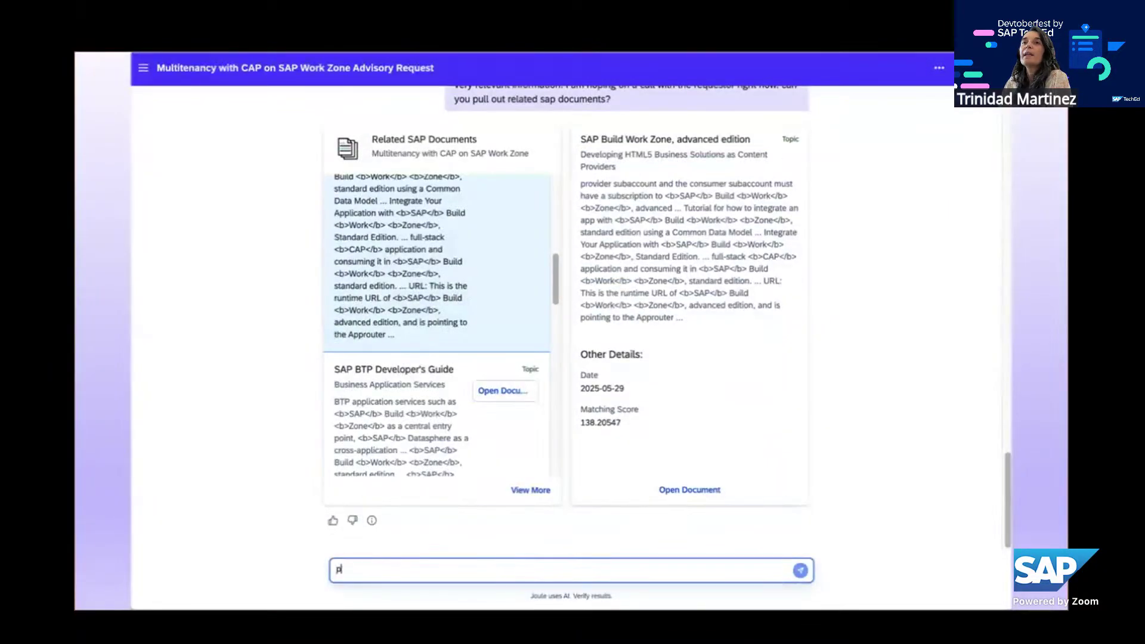
text(lease go ahead and create a service call for this request.)
key(Return)
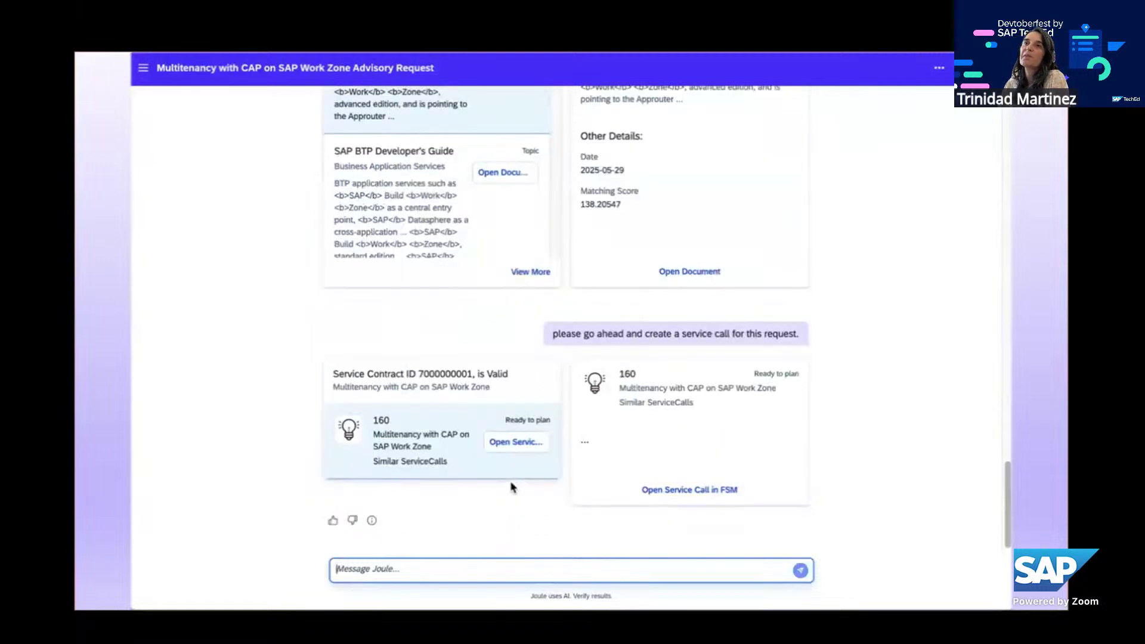
Step: Open the new service call in FSM and check its number and subject
click(650, 392)
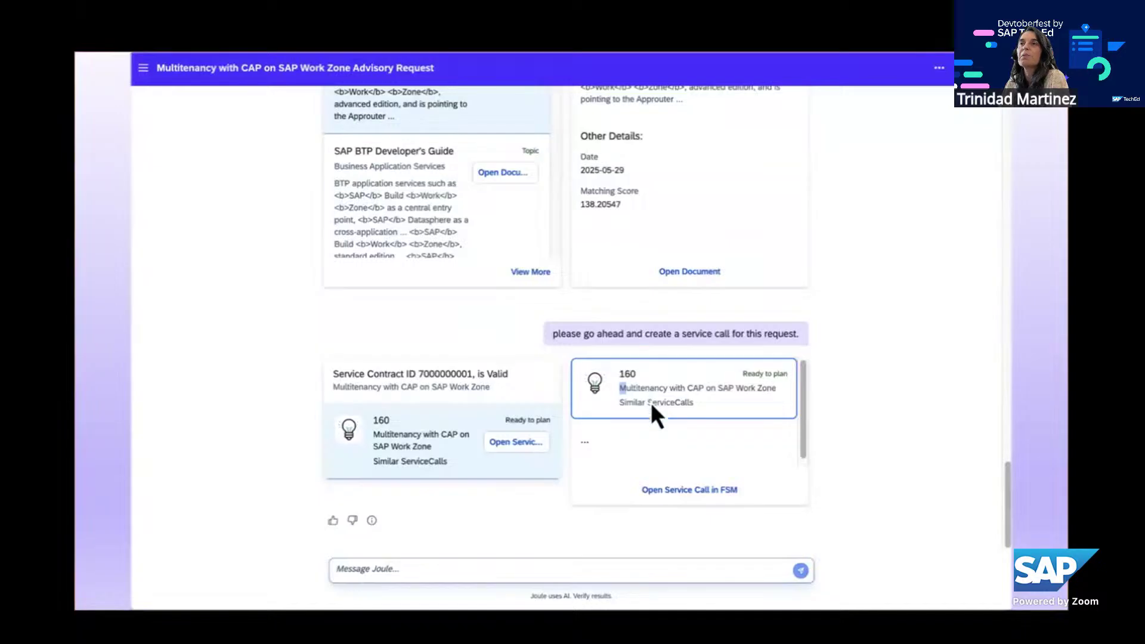
click(684, 488)
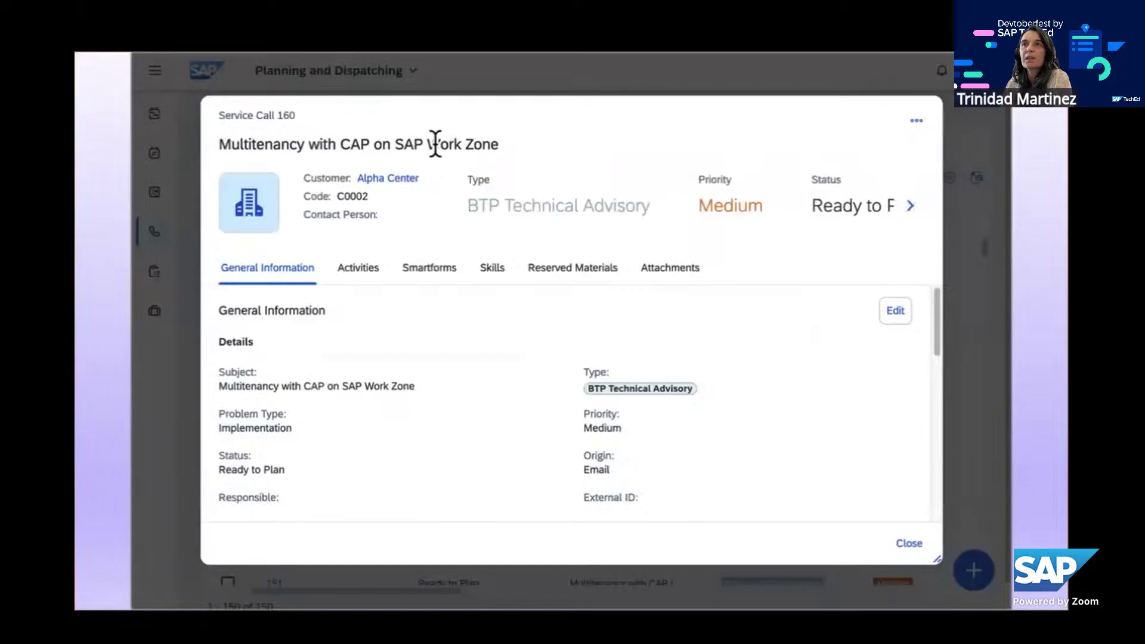
triple_click(435, 145)
double_click(286, 115)
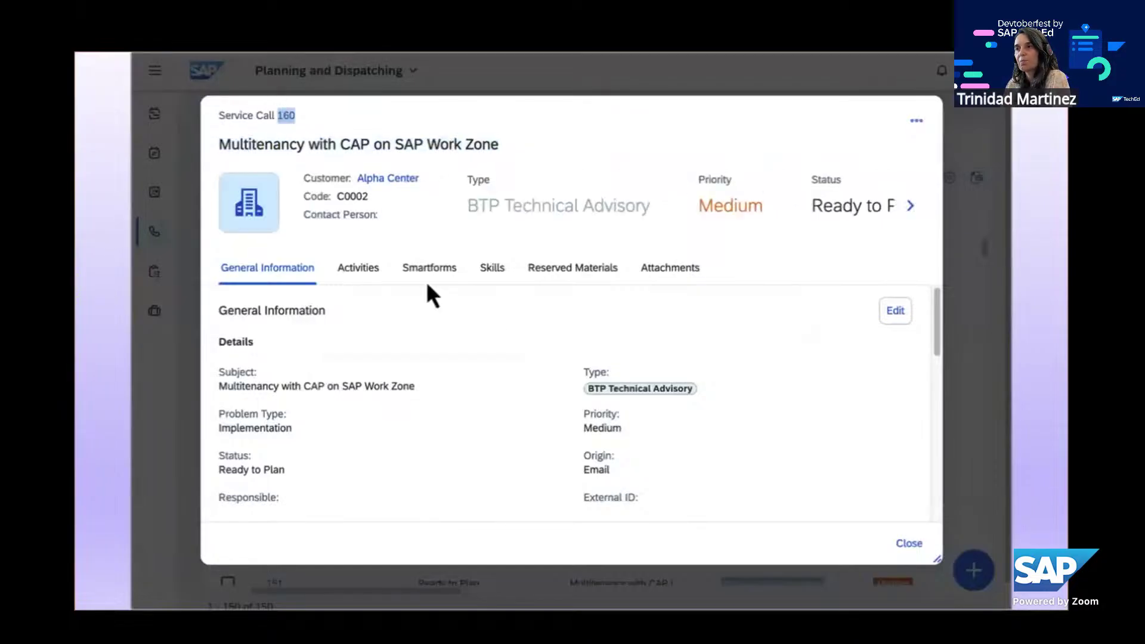
Step: Back in Joule, request a three-paragraph email without line breaks summarising the discussion, sent to the pasted subject, stakeholder and CC addresses
key(ctrl+shift+Tab)
click(419, 566)
text(gre)
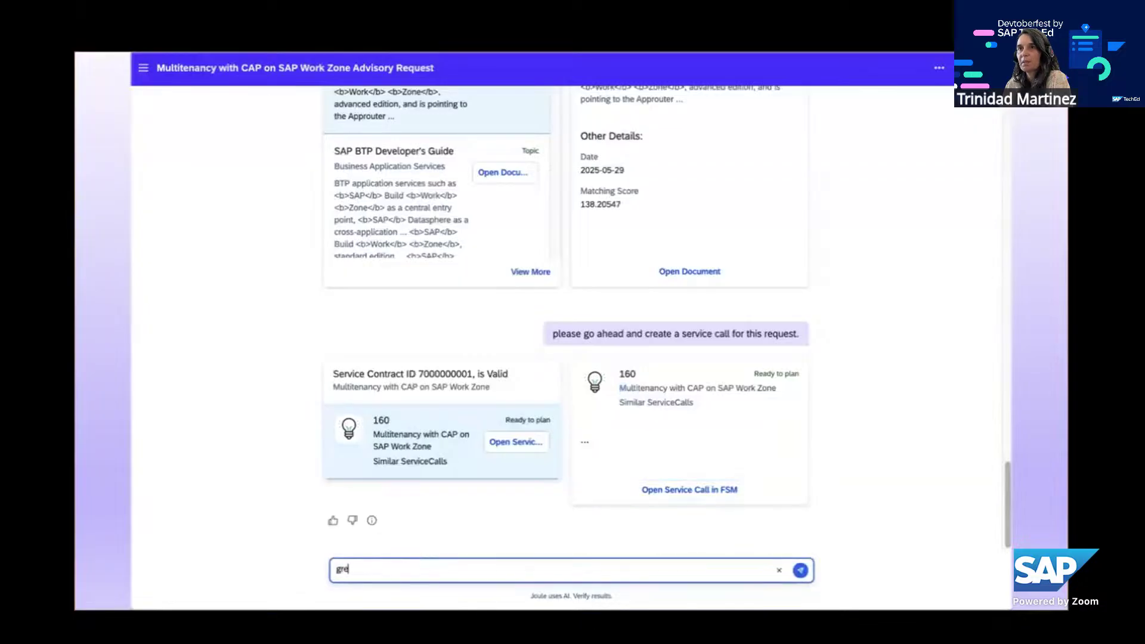
text(at! help me to draft an email based on what we have discussed before above. break it into 3 paragraphs without any line breaks. send the email to the following stakeholder:)
right_click(360, 564)
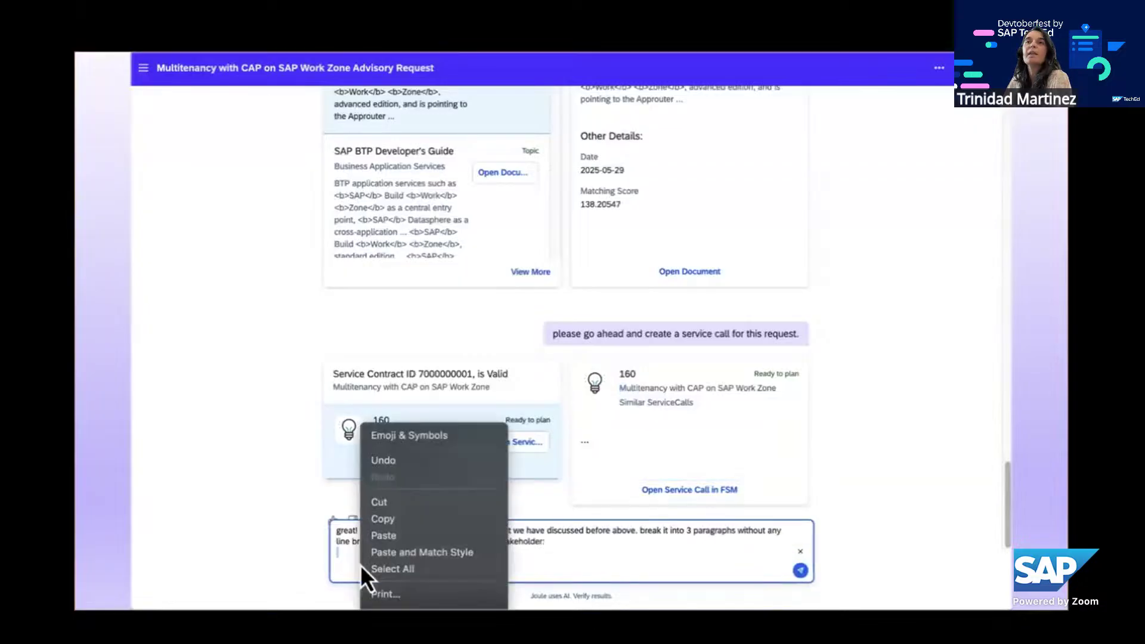
click(385, 538)
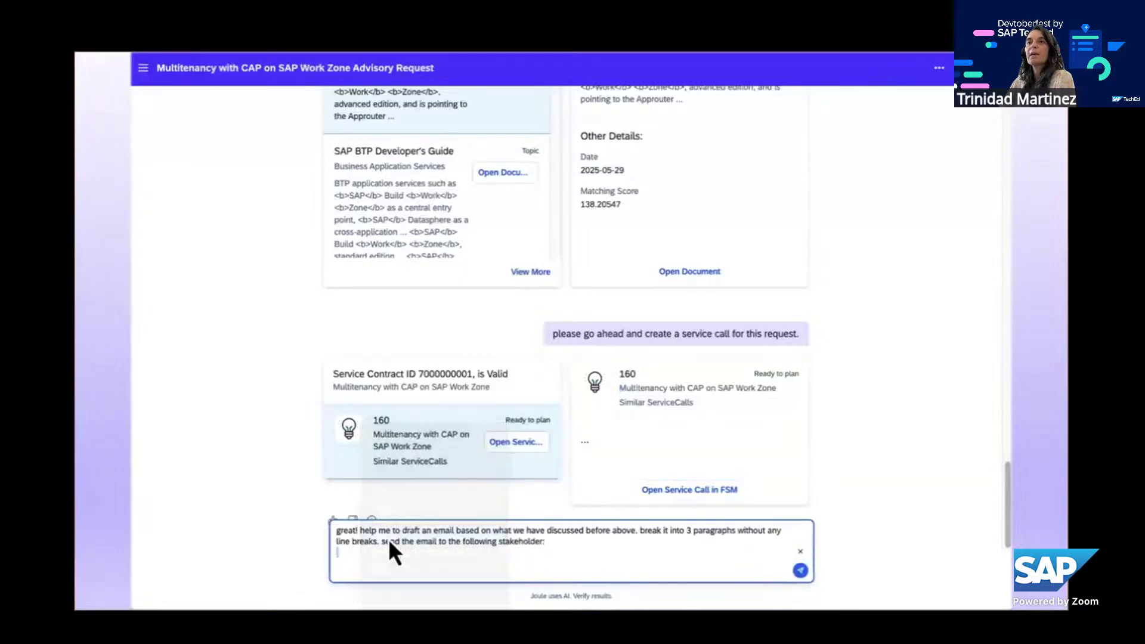
click(800, 572)
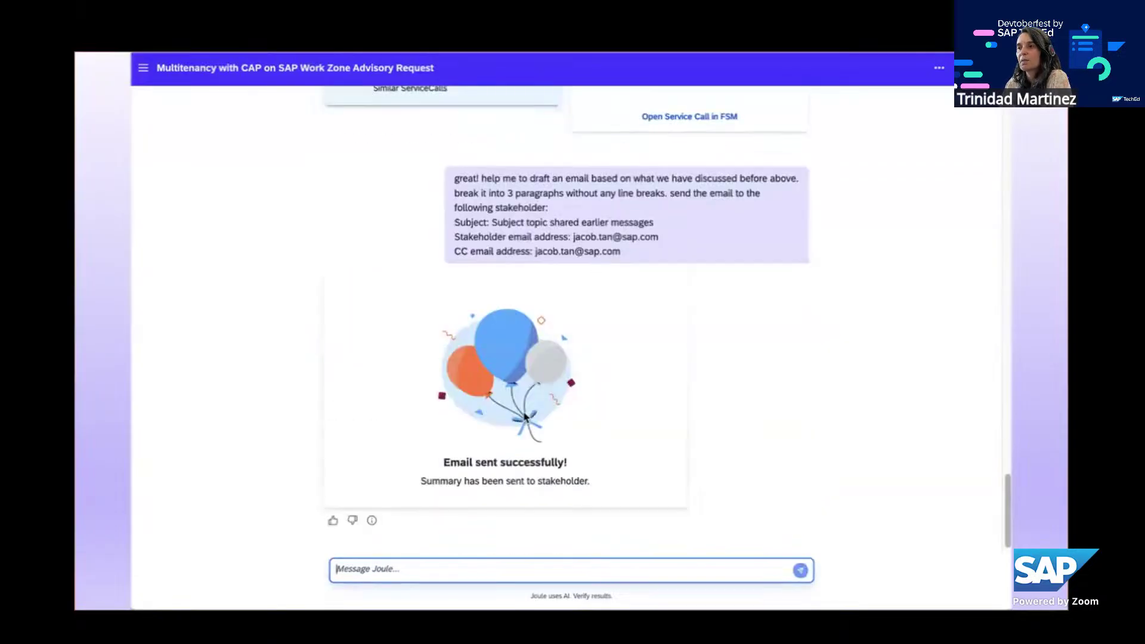
Step: Switch to the mail app to read the "Multitenancy with CAP on SAP Work Zone" summary email, and return to review the Joule conversation
key(super+Tab)
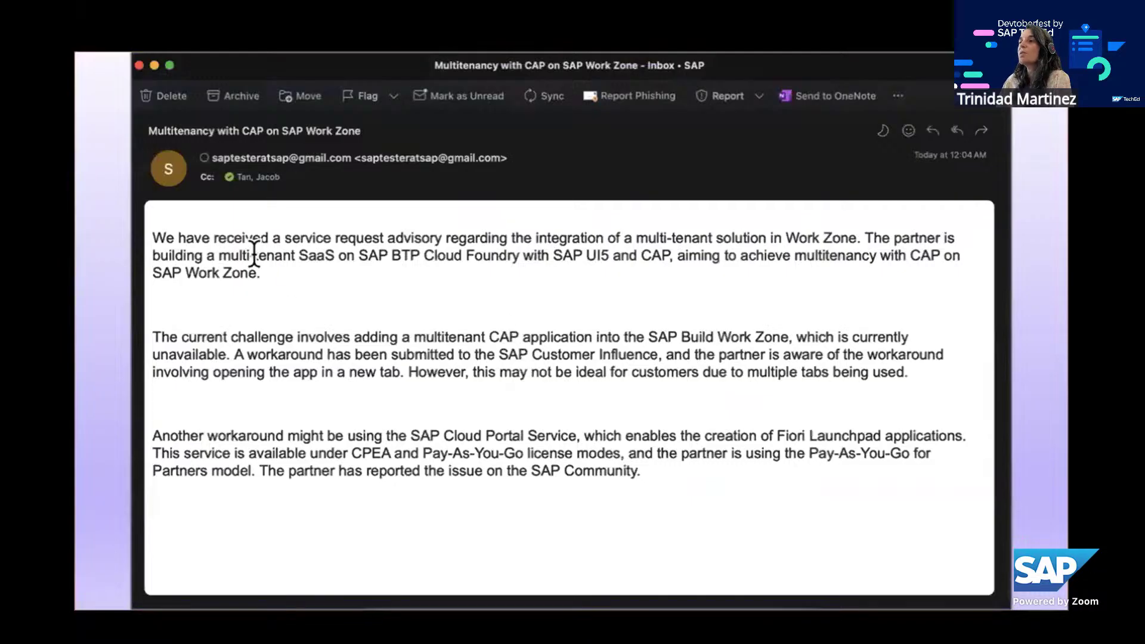
drag(241, 240, 621, 459)
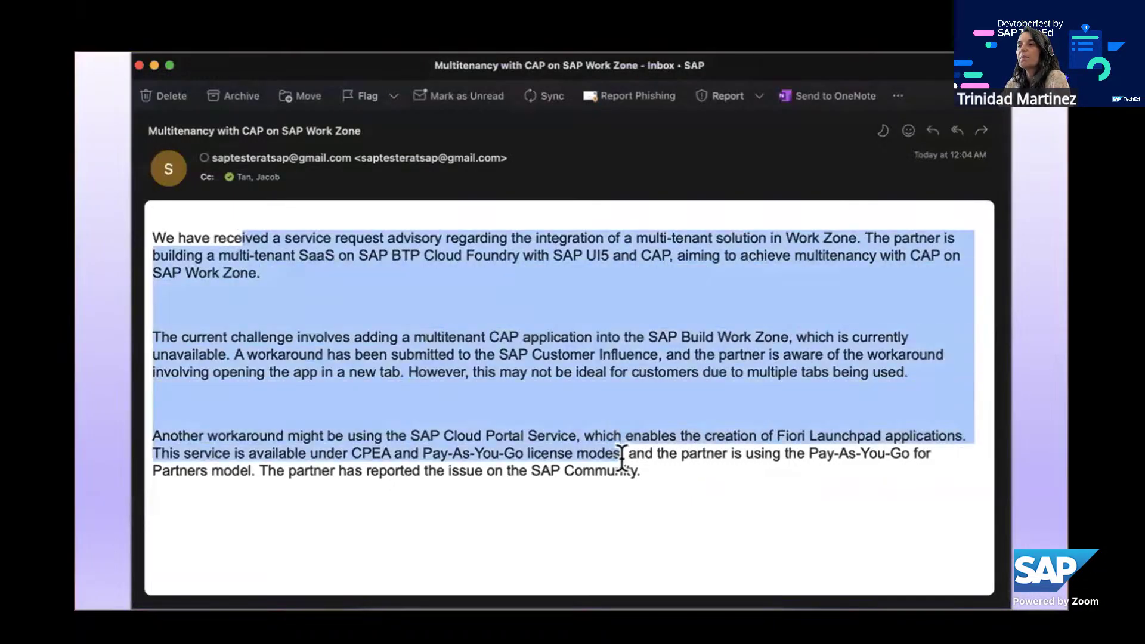
key(super+Tab)
scroll(565, 419, up, 20)
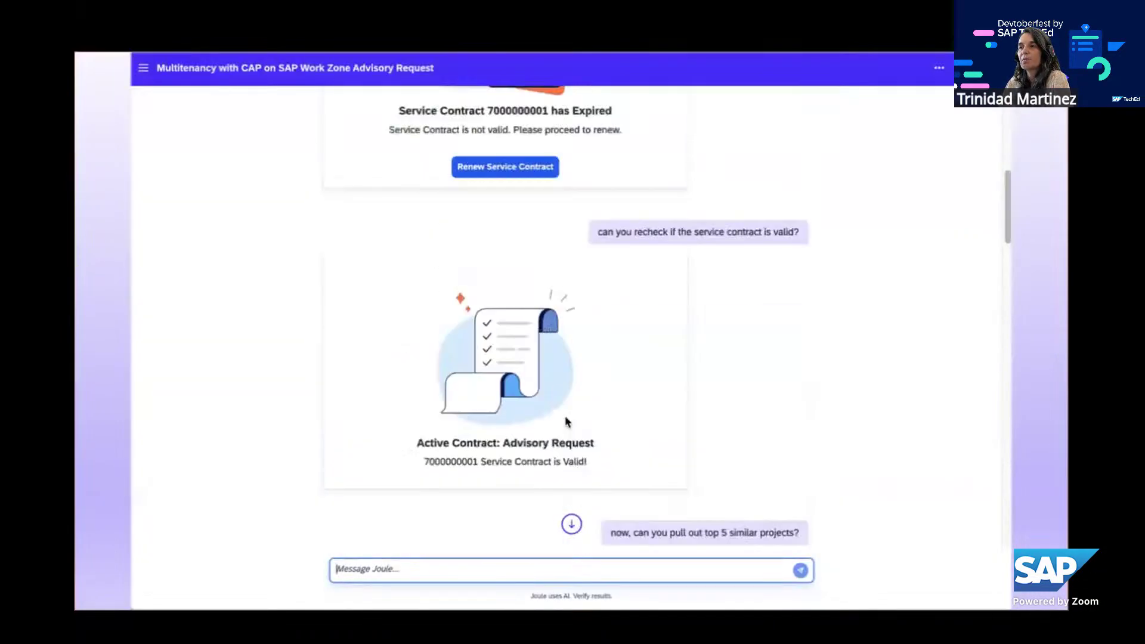
Step: Review the rest of the Joule conversation, from the contract recheck down to the stakeholder email request at its end
scroll(565, 421, down, 20)
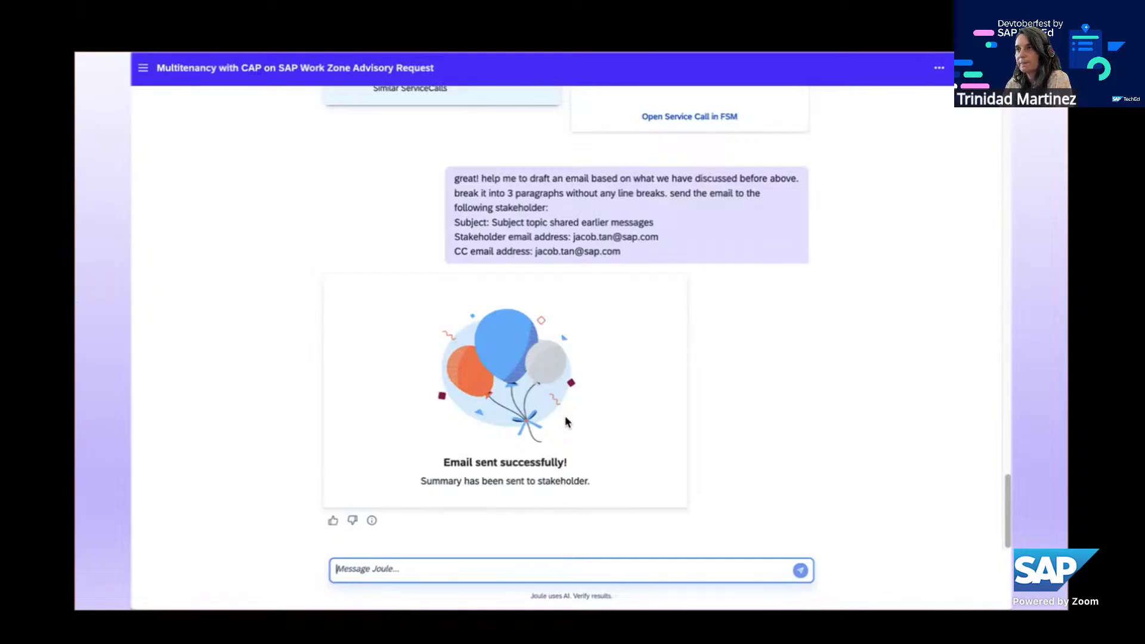
key(Right)
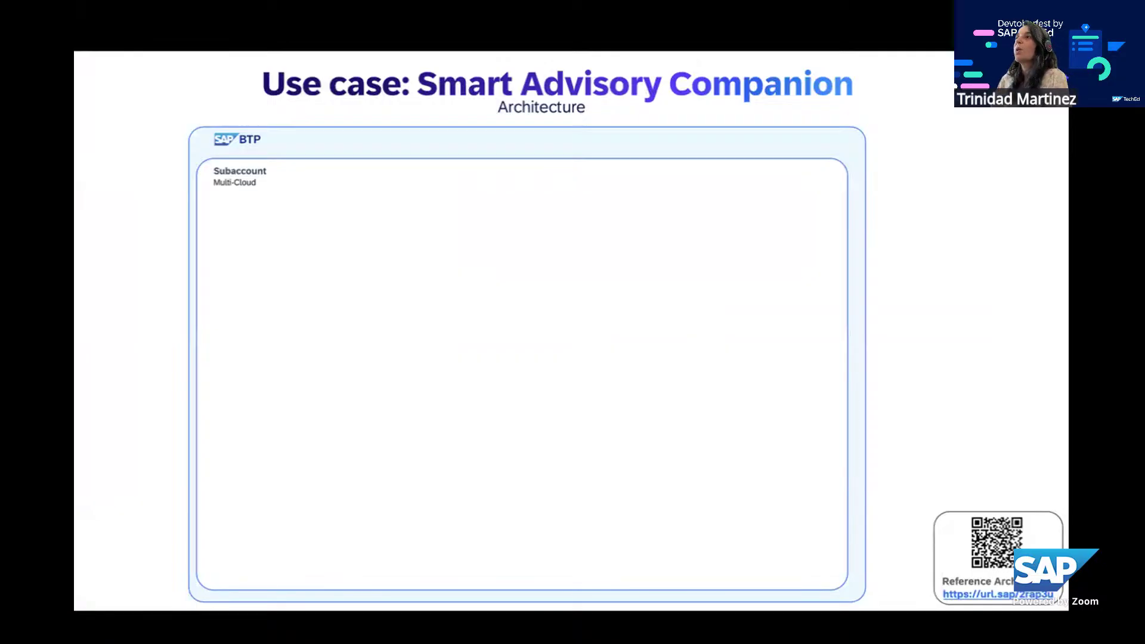
key(Right)
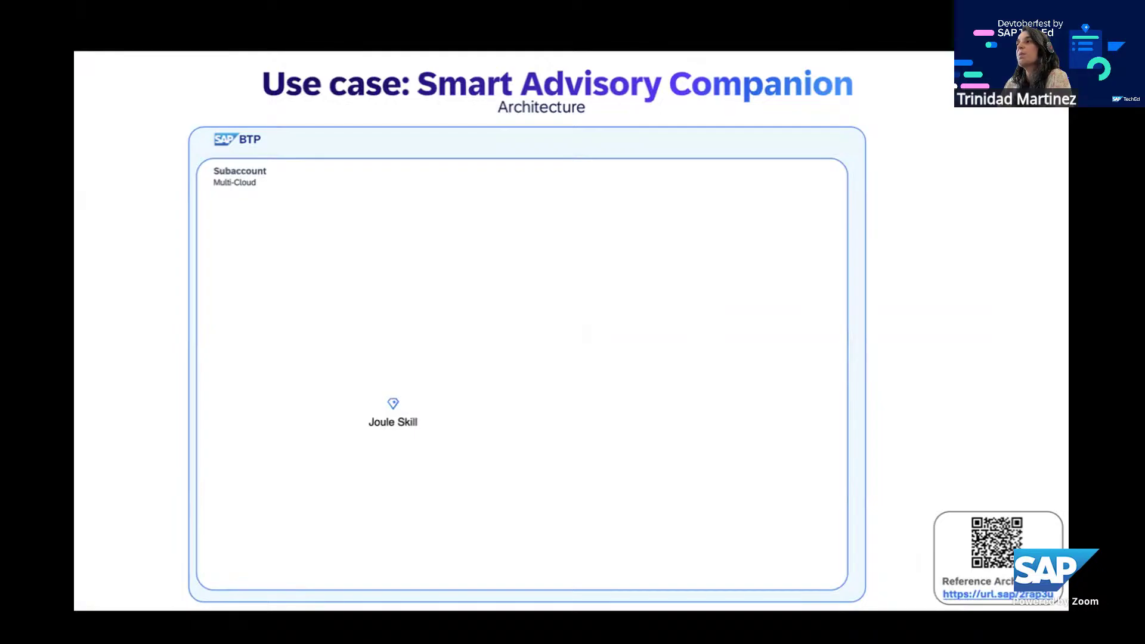
key(Right)
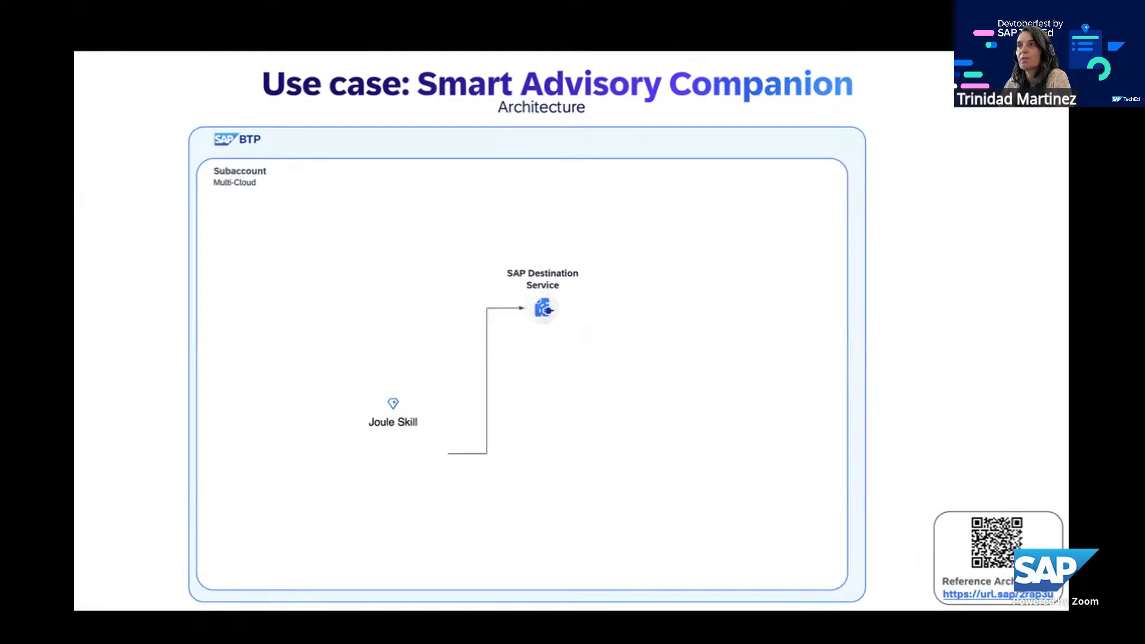
key(Right)
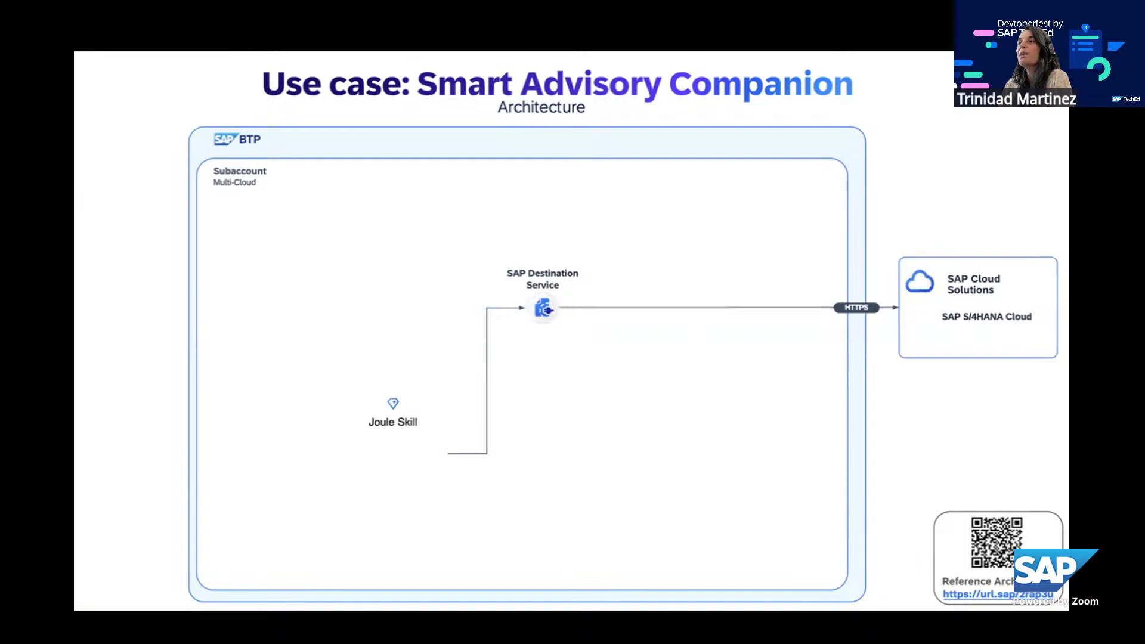
key(Right)
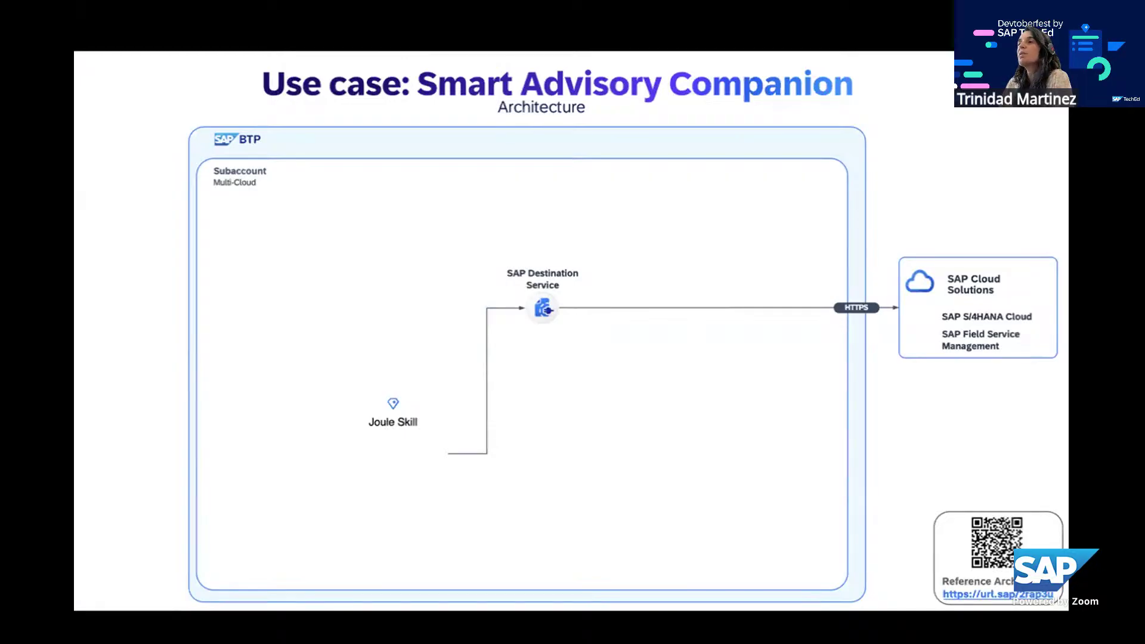
key(Right)
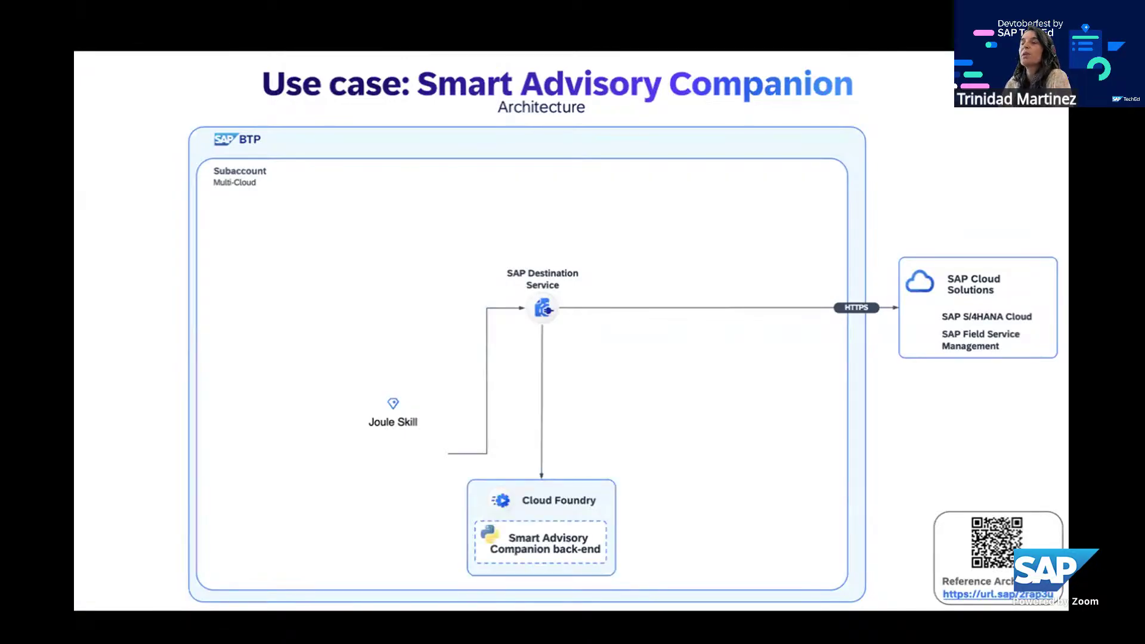